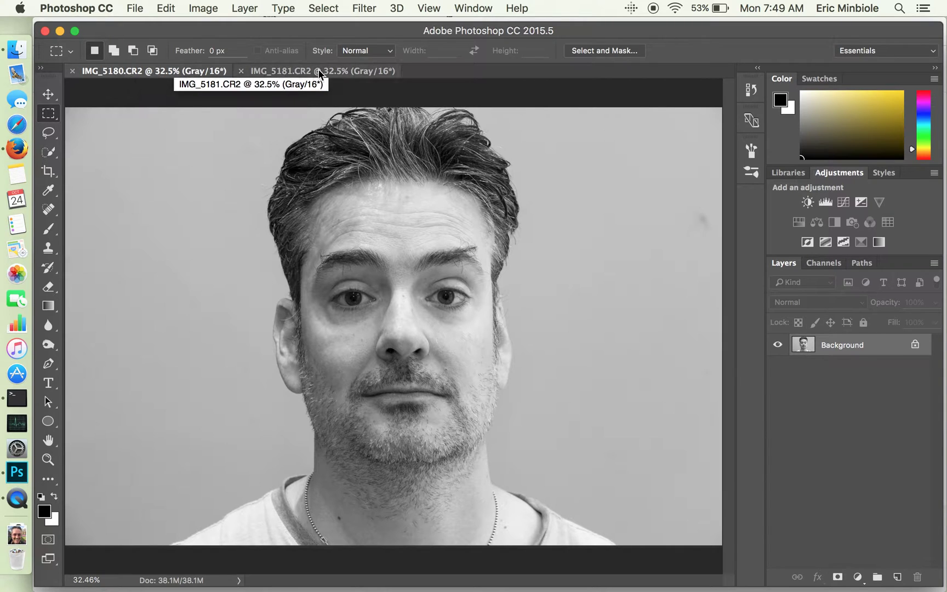
# Switch to the IMG_5181.CR2 document to view the grayscale profile portrait.
pyautogui.click(332, 72)
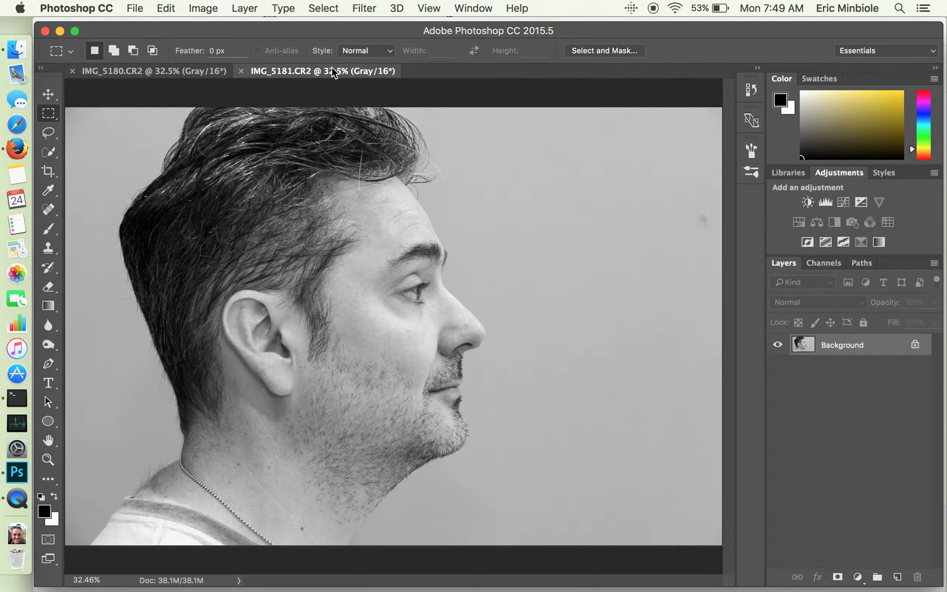
# Select the whole profile image and paste it into IMG_5180.CR2 as a new layer.
pyautogui.press('super+a')
pyautogui.click(196, 73)
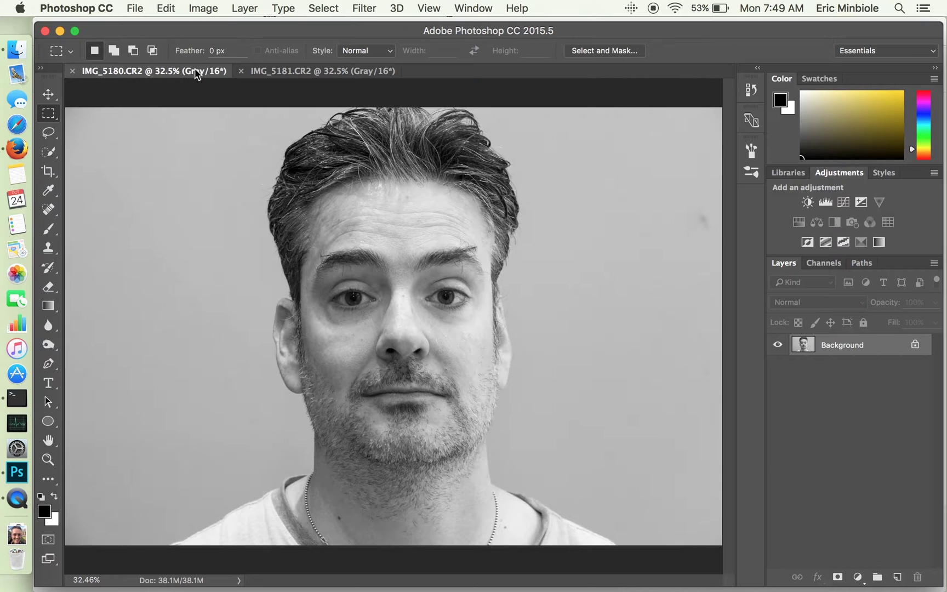
pyautogui.press('super+v')
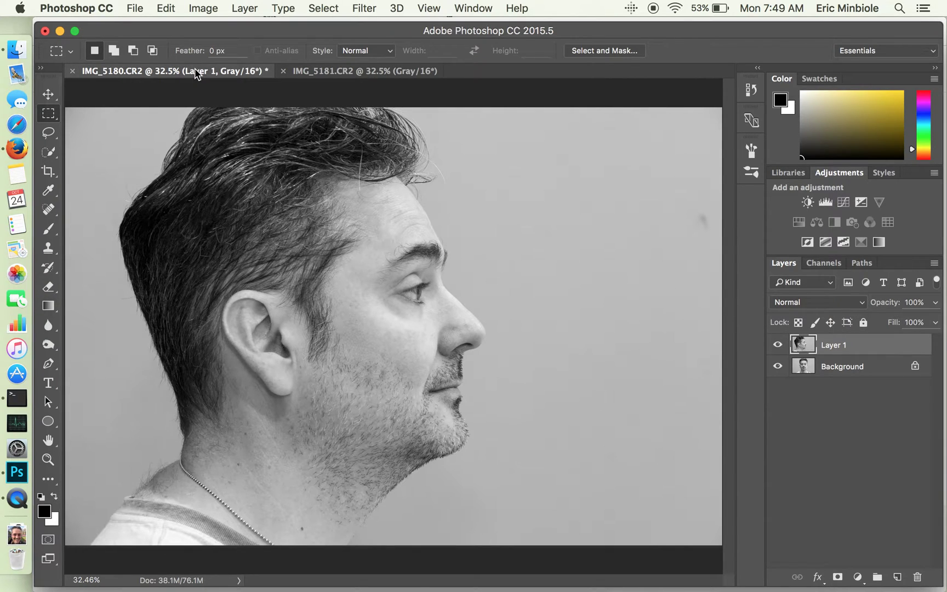
# Compare Layer 1 against the frontal portrait and give it a white layer mask.
pyautogui.click(778, 345)
pyautogui.click(778, 345)
pyautogui.click(837, 577)
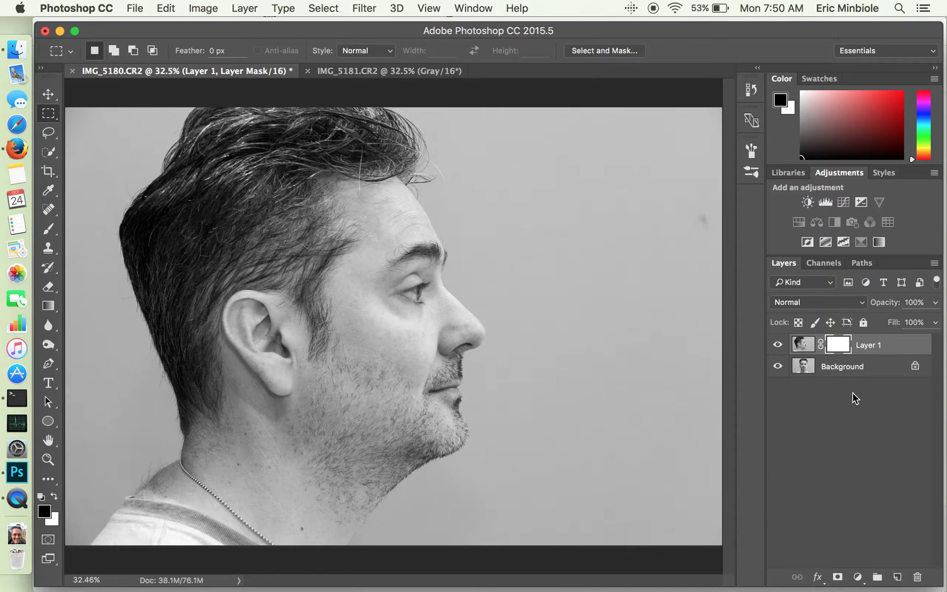
pyautogui.click(48, 228)
pyautogui.moveTo(383, 299)
pyautogui.mouseDown()
pyautogui.moveTo(293, 315)
pyautogui.moveTo(348, 296)
pyautogui.moveTo(353, 274)
pyautogui.mouseUp()
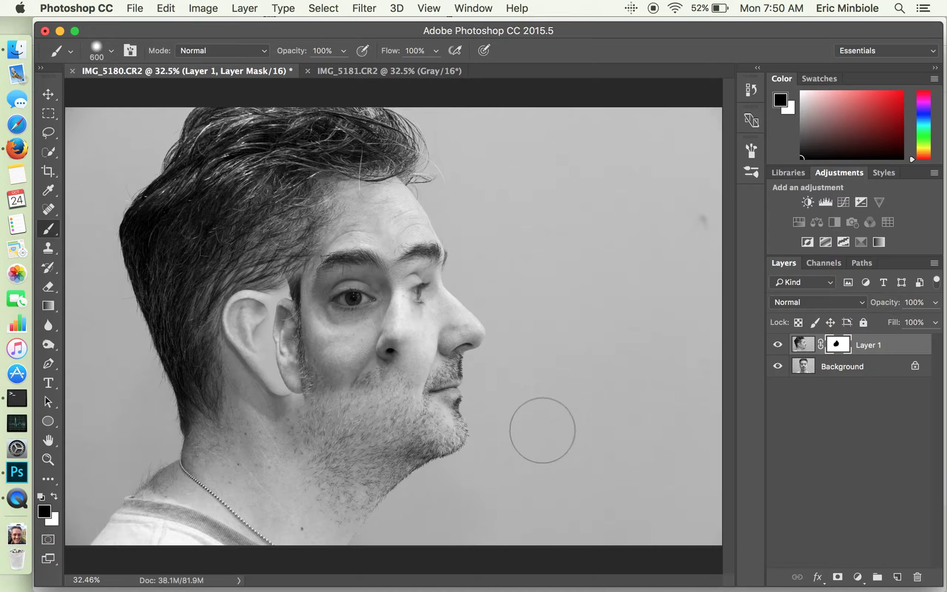
pyautogui.press('super+z')
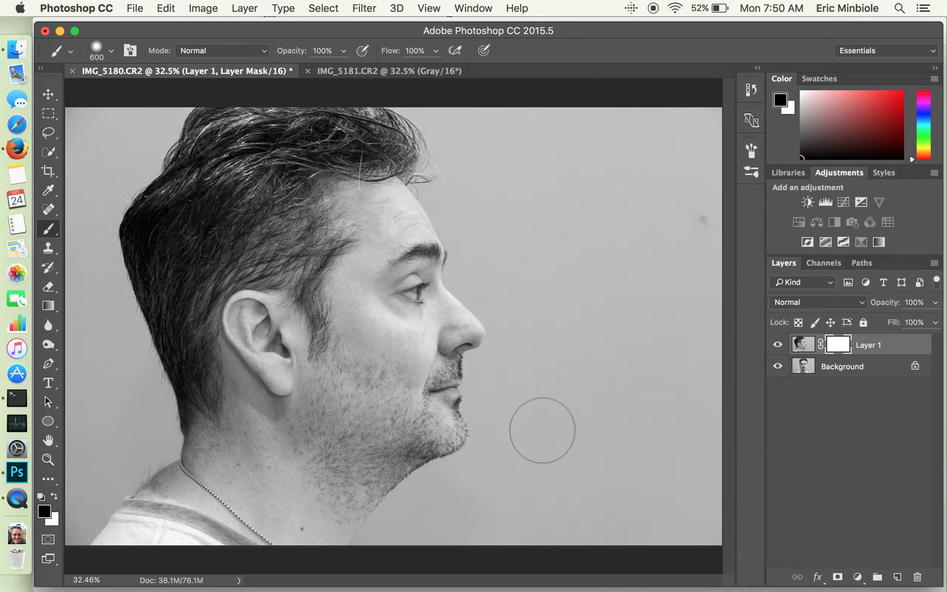
# Hide the Background layer and mask out the profile's background and temple with a 600 px brush.
pyautogui.click(778, 367)
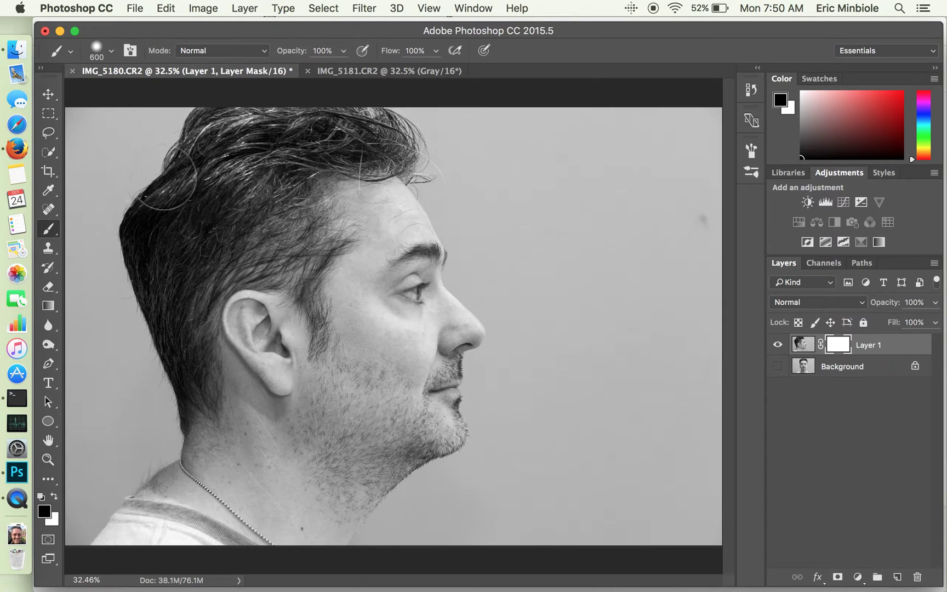
pyautogui.moveTo(95, 127)
pyautogui.mouseDown()
pyautogui.moveTo(126, 124)
pyautogui.moveTo(109, 131)
pyautogui.moveTo(104, 154)
pyautogui.moveTo(104, 216)
pyautogui.moveTo(132, 195)
pyautogui.moveTo(175, 118)
pyautogui.moveTo(214, 110)
pyautogui.moveTo(262, 118)
pyautogui.moveTo(289, 181)
pyautogui.moveTo(327, 212)
pyautogui.moveTo(221, 148)
pyautogui.moveTo(46, 263)
pyautogui.moveTo(49, 503)
pyautogui.moveTo(97, 465)
pyautogui.moveTo(105, 369)
pyautogui.moveTo(138, 423)
pyautogui.moveTo(158, 264)
pyautogui.moveTo(158, 539)
pyautogui.moveTo(222, 376)
pyautogui.moveTo(215, 245)
pyautogui.moveTo(190, 406)
pyautogui.moveTo(224, 235)
pyautogui.moveTo(246, 251)
pyautogui.moveTo(144, 207)
pyautogui.moveTo(269, 312)
pyautogui.moveTo(303, 258)
pyautogui.moveTo(315, 310)
pyautogui.moveTo(393, 296)
pyautogui.moveTo(393, 359)
pyautogui.moveTo(277, 338)
pyautogui.moveTo(239, 440)
pyautogui.moveTo(259, 539)
pyautogui.moveTo(244, 518)
pyautogui.moveTo(338, 389)
pyautogui.moveTo(355, 398)
pyautogui.moveTo(270, 482)
pyautogui.moveTo(266, 523)
pyautogui.mouseUp()
pyautogui.press('[')
pyautogui.press('[')
pyautogui.press('[')
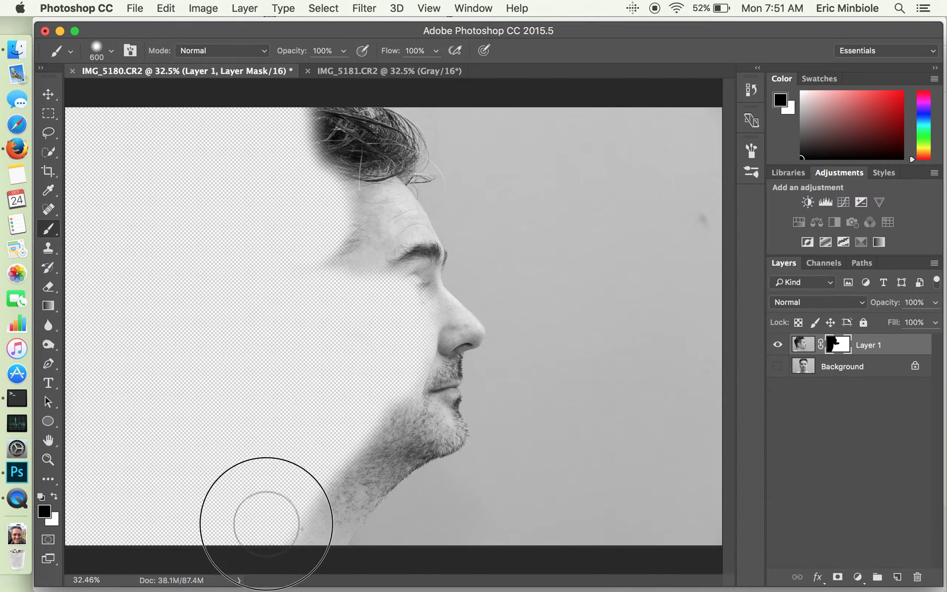
pyautogui.moveTo(338, 270); pyautogui.dragTo(341, 211)
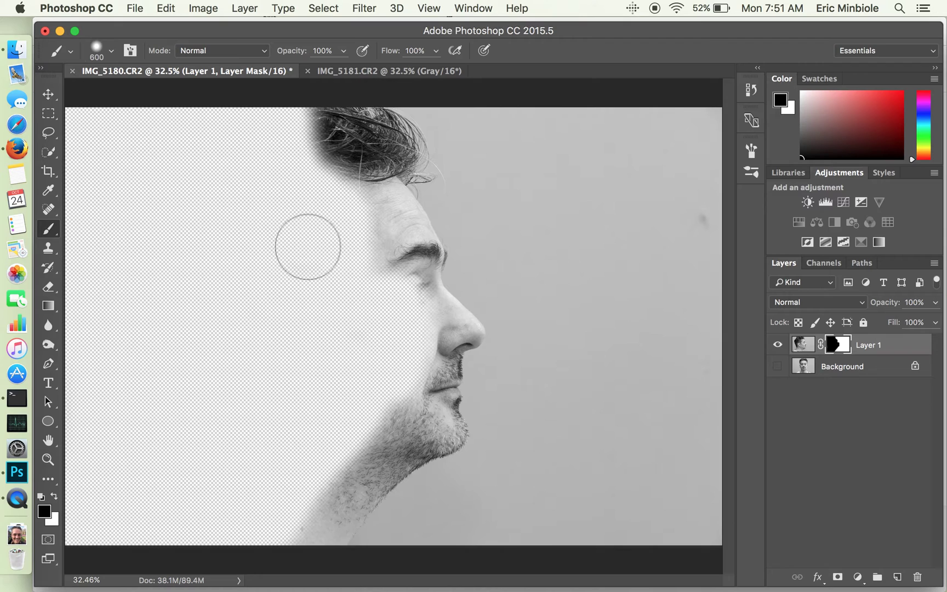
# Zoom to 50% and refine the face-edge mask with a 300 px brush.
pyautogui.press('super+equal')
pyautogui.press('super+equal')
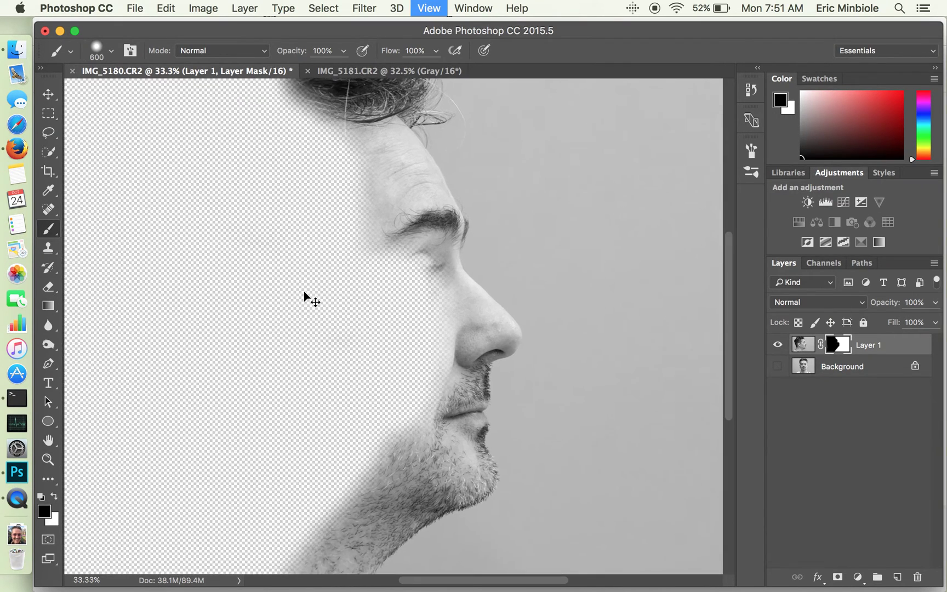
pyautogui.press('[')
pyautogui.press('[')
pyautogui.press('[')
pyautogui.press('[')
pyautogui.press('[')
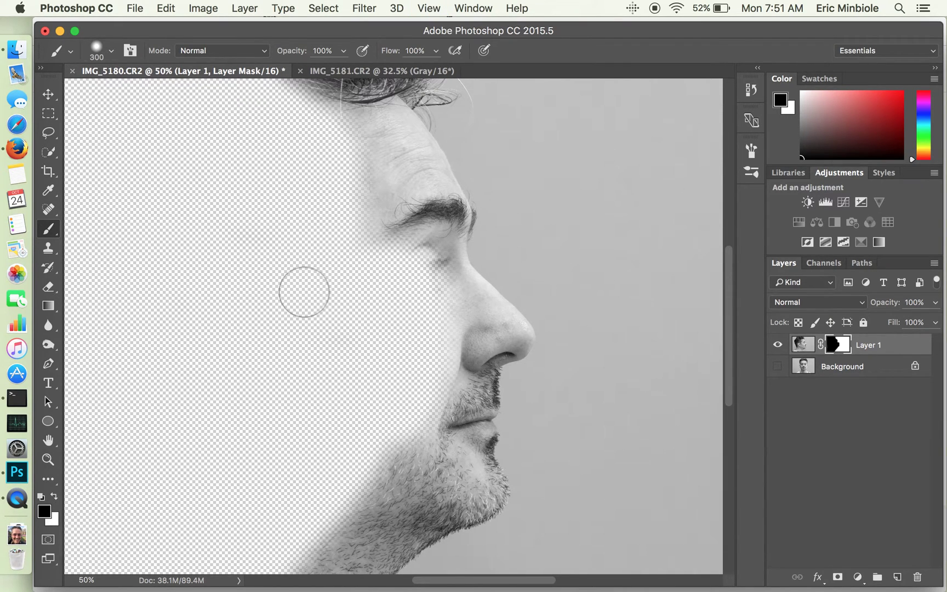
pyautogui.moveTo(405, 265)
pyautogui.mouseDown()
pyautogui.moveTo(432, 266)
pyautogui.moveTo(422, 301)
pyautogui.moveTo(444, 415)
pyautogui.moveTo(360, 461)
pyautogui.mouseUp()
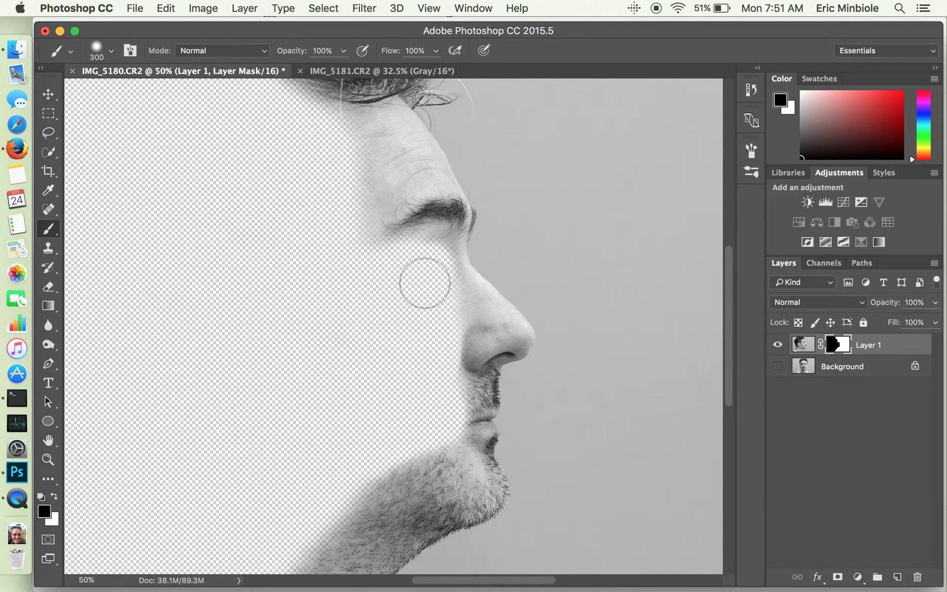
pyautogui.moveTo(201, 233)
pyautogui.mouseDown()
pyautogui.moveTo(222, 226)
pyautogui.moveTo(258, 236)
pyautogui.moveTo(268, 269)
pyautogui.mouseUp()
pyautogui.moveTo(313, 344); pyautogui.dragTo(351, 340)
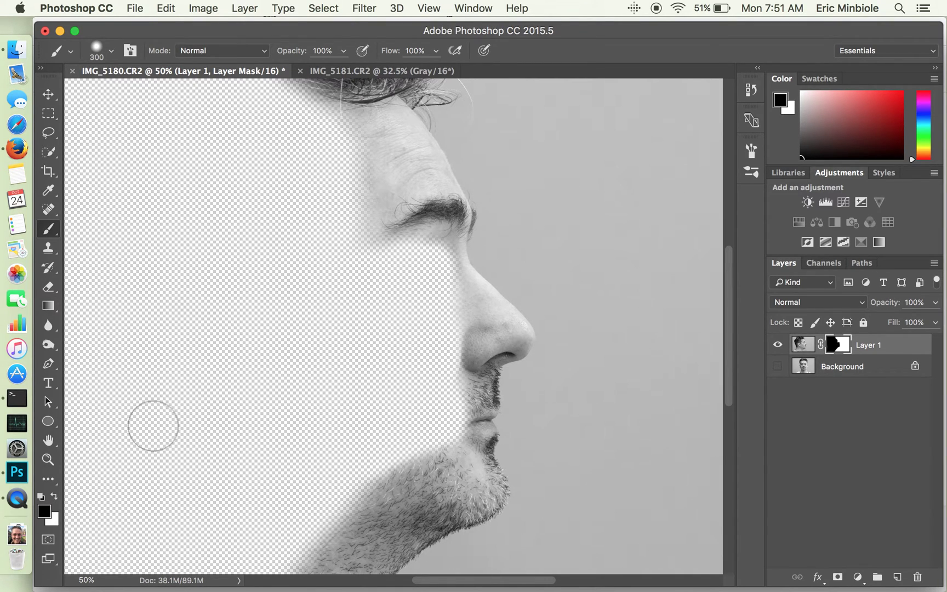
# Show the Background layer again and drag Layer 1 left so the profile nose overlays the frontal face.
pyautogui.click(777, 366)
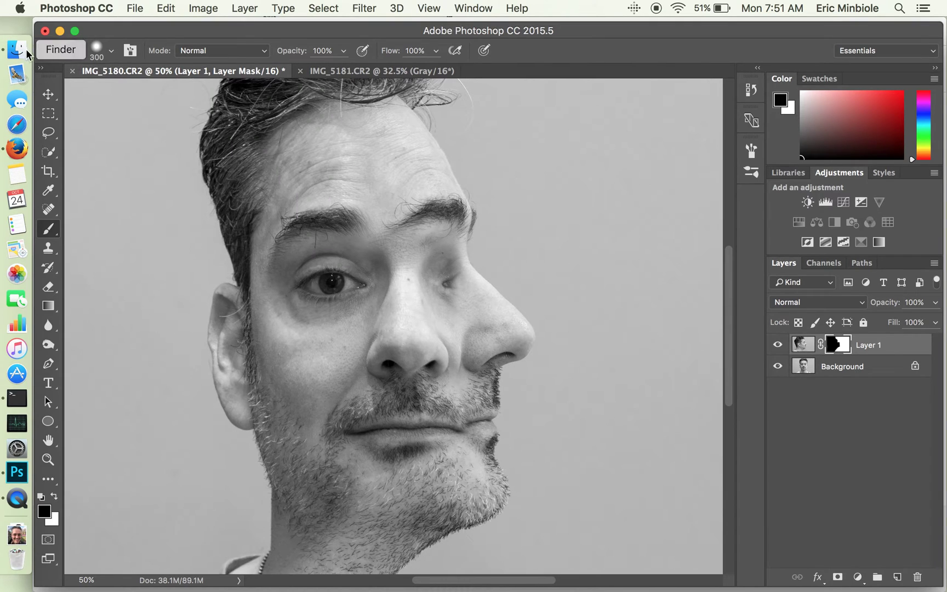
pyautogui.click(48, 101)
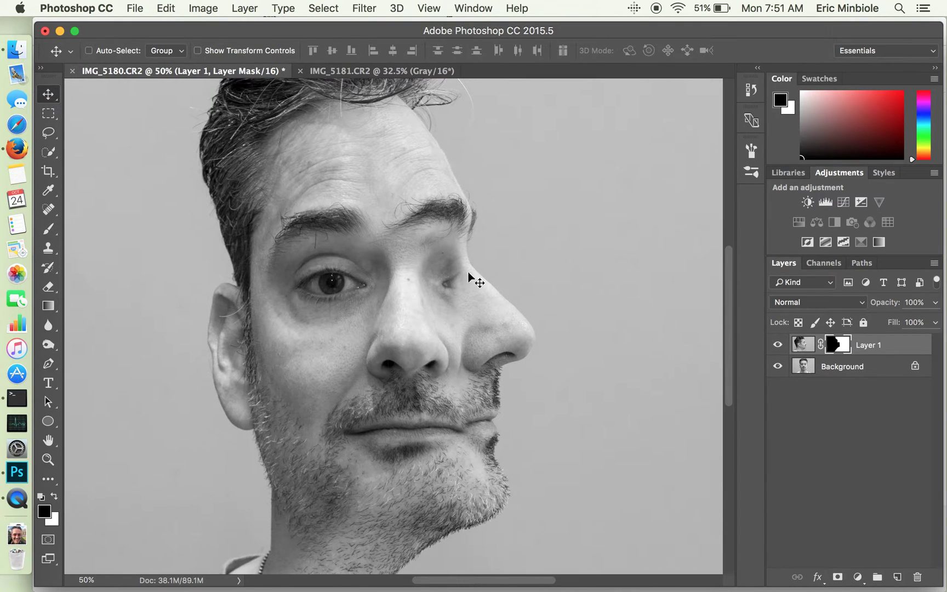
pyautogui.moveTo(473, 300); pyautogui.dragTo(409, 301)
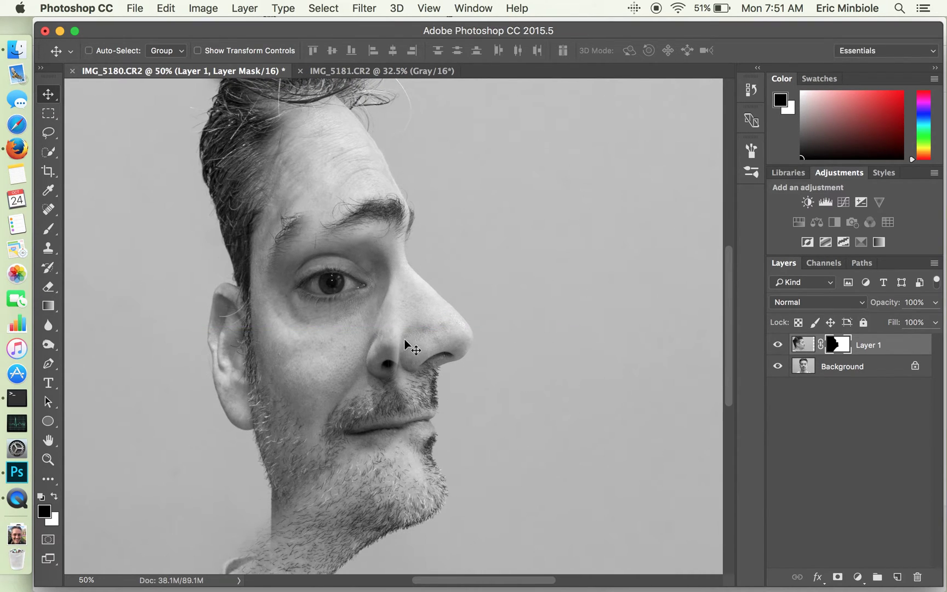
pyautogui.moveTo(434, 336); pyautogui.dragTo(407, 341)
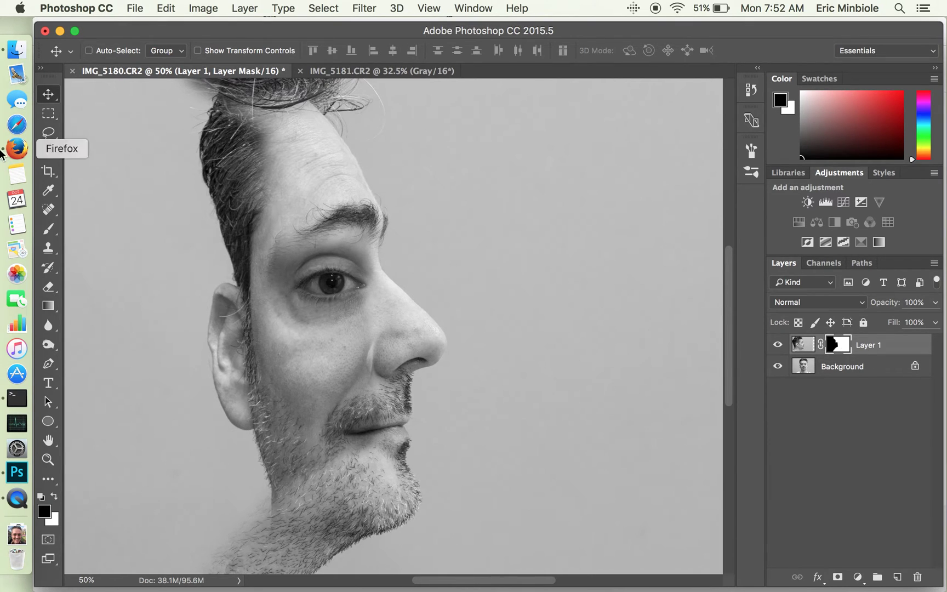
pyautogui.click(57, 233)
# Refine Layer 1's mask with a 175 px brush, revealing the chin and hiding the nose seam.
pyautogui.moveTo(229, 482)
pyautogui.mouseDown()
pyautogui.moveTo(233, 518)
pyautogui.moveTo(257, 535)
pyautogui.moveTo(246, 540)
pyautogui.moveTo(282, 528)
pyautogui.moveTo(301, 476)
pyautogui.moveTo(362, 493)
pyautogui.moveTo(331, 498)
pyautogui.moveTo(324, 492)
pyautogui.moveTo(337, 474)
pyautogui.moveTo(354, 469)
pyautogui.moveTo(371, 481)
pyautogui.mouseUp()
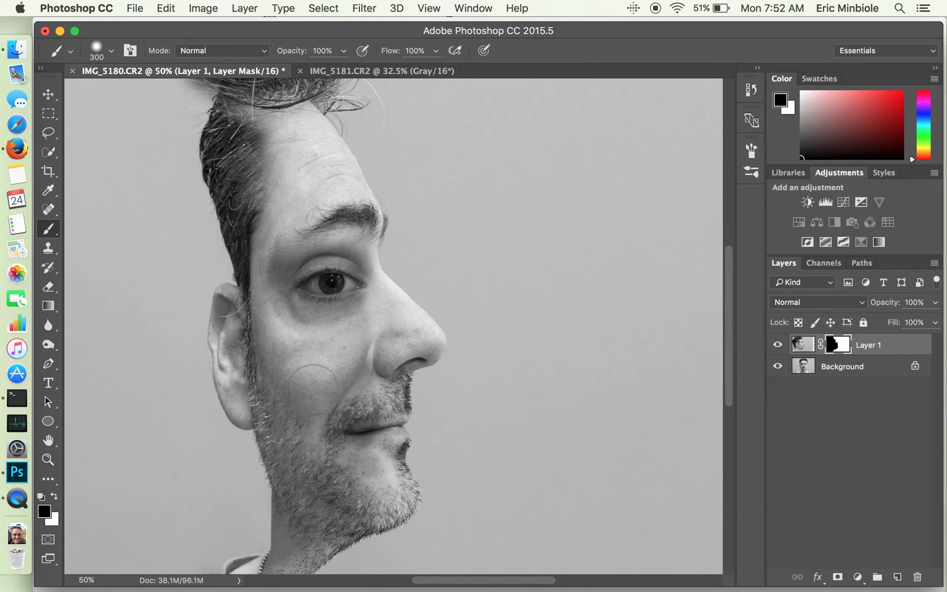
pyautogui.press('[')
pyautogui.press('[')
pyautogui.press('[')
pyautogui.click(54, 500)
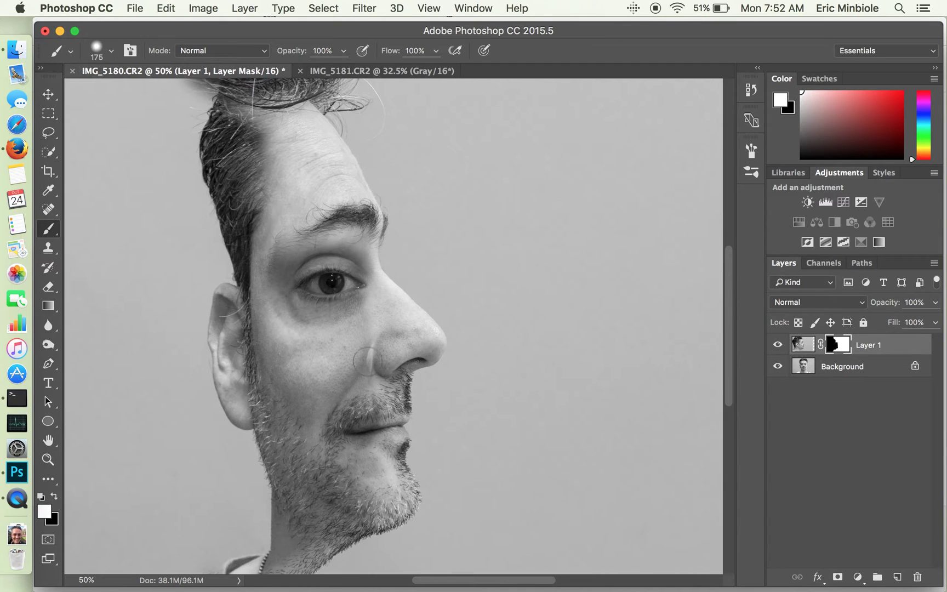
pyautogui.moveTo(376, 356)
pyautogui.mouseDown()
pyautogui.moveTo(375, 338)
pyautogui.moveTo(385, 360)
pyautogui.moveTo(372, 358)
pyautogui.mouseUp()
pyautogui.click(54, 496)
pyautogui.moveTo(365, 364)
pyautogui.mouseDown()
pyautogui.moveTo(360, 344)
pyautogui.moveTo(377, 349)
pyautogui.mouseUp()
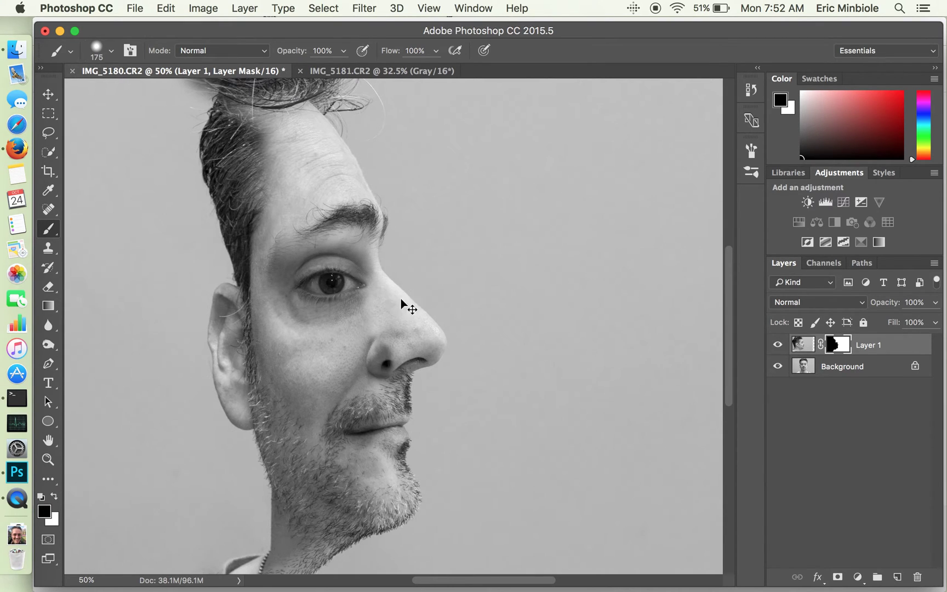
pyautogui.press('super+z')
# Move Layer 1's pixels about 9 px left to align with the frontal face.
pyautogui.click(44, 96)
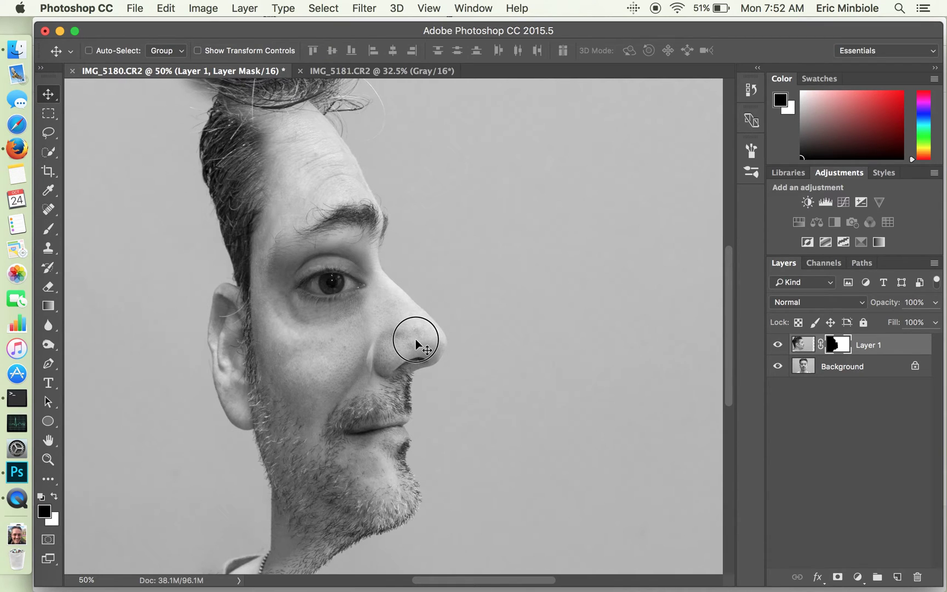
pyautogui.click(803, 344)
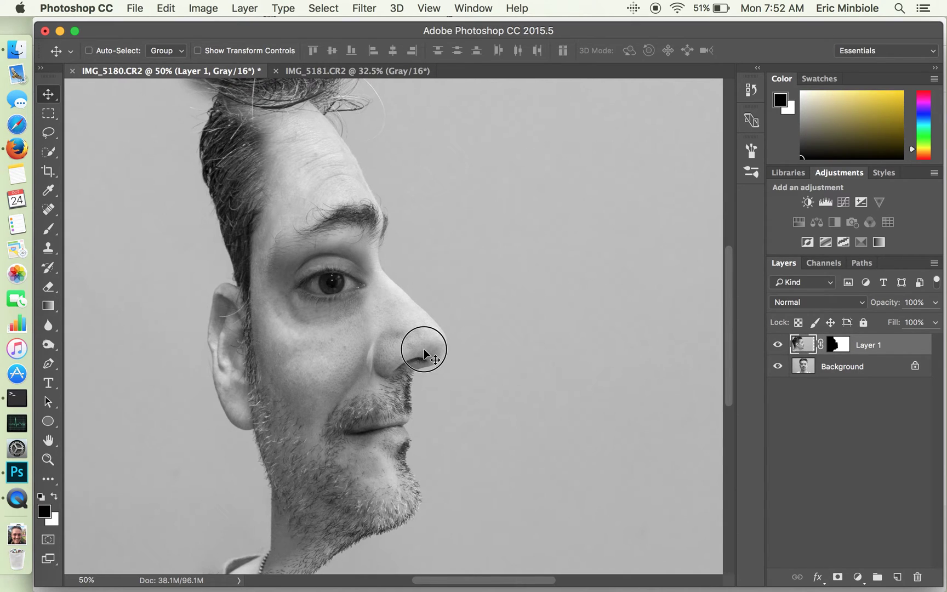
pyautogui.moveTo(424, 348); pyautogui.dragTo(419, 348)
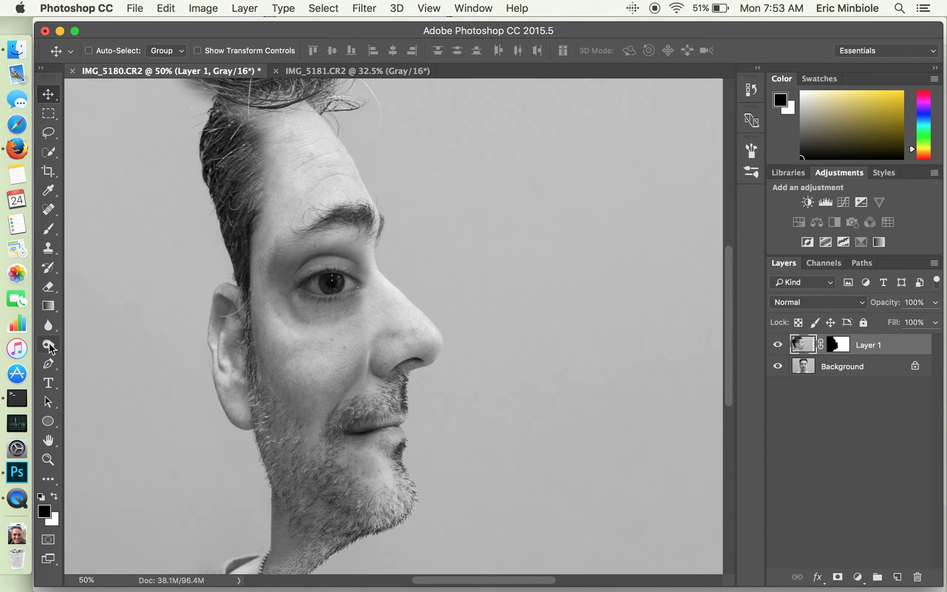
# Dodge Layer 1's nose, chin beard and forehead using Highlights at 25% exposure.
pyautogui.moveTo(49, 347)
pyautogui.mouseDown()
pyautogui.moveTo(116, 372)
pyautogui.moveTo(119, 362)
pyautogui.mouseUp()
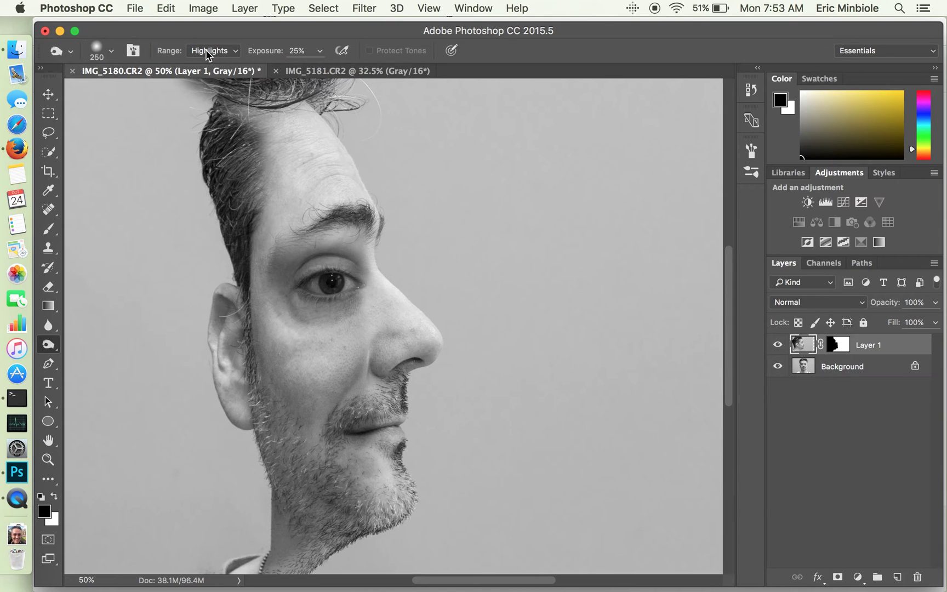
pyautogui.moveTo(395, 318)
pyautogui.mouseDown()
pyautogui.moveTo(366, 317)
pyautogui.moveTo(370, 334)
pyautogui.moveTo(391, 317)
pyautogui.moveTo(412, 327)
pyautogui.mouseUp()
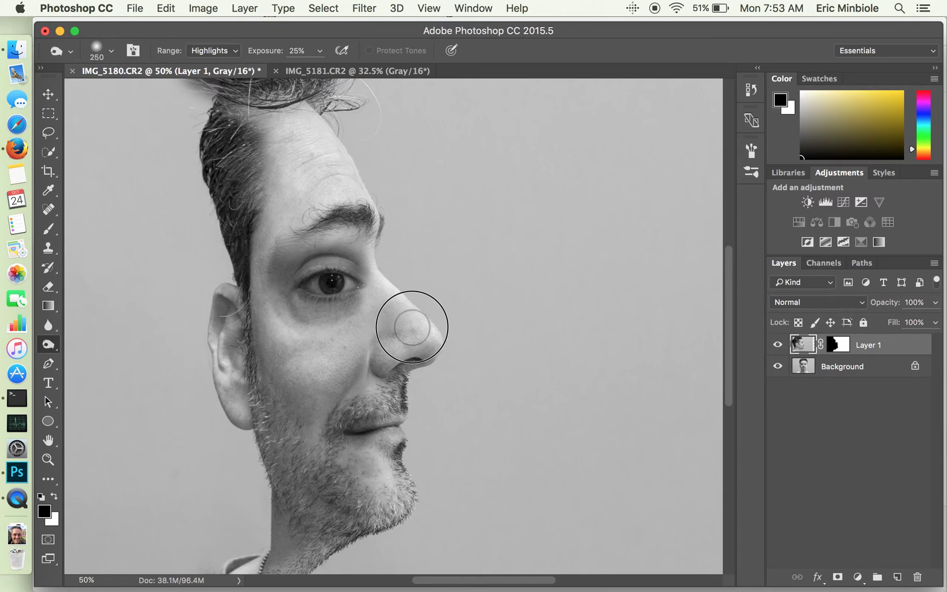
pyautogui.moveTo(373, 460)
pyautogui.mouseDown()
pyautogui.moveTo(391, 496)
pyautogui.moveTo(378, 477)
pyautogui.mouseUp()
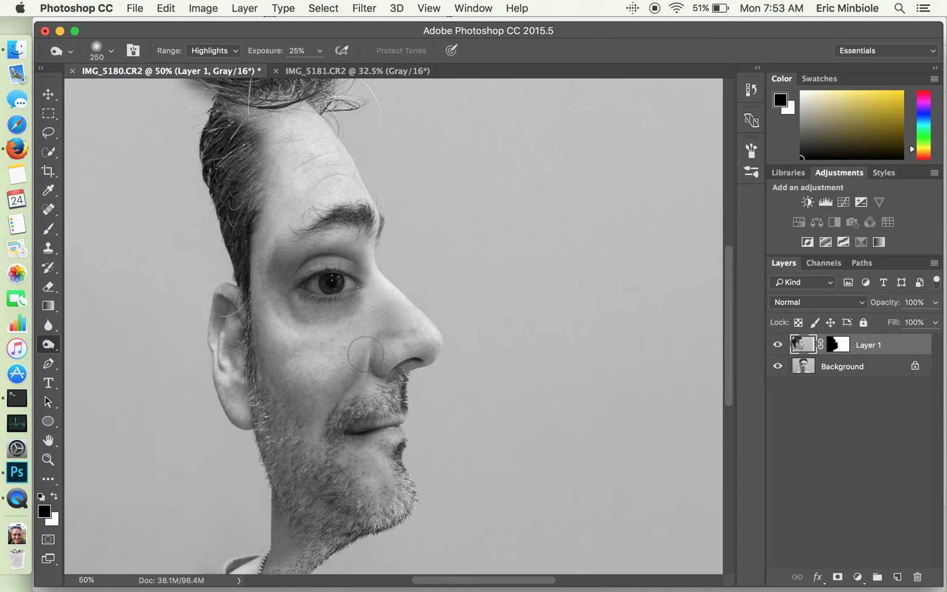
pyautogui.moveTo(301, 132); pyautogui.dragTo(331, 181)
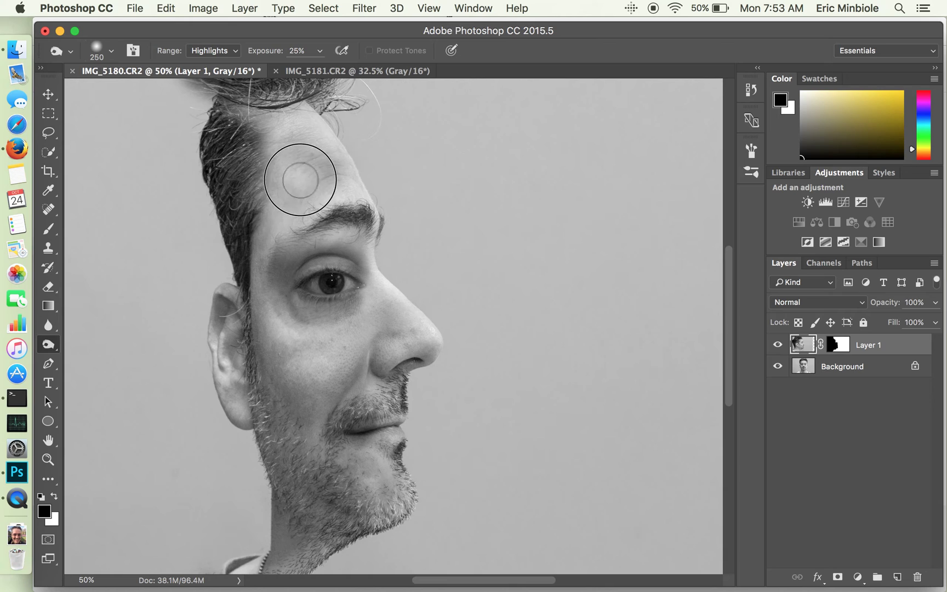
pyautogui.press('super+z')
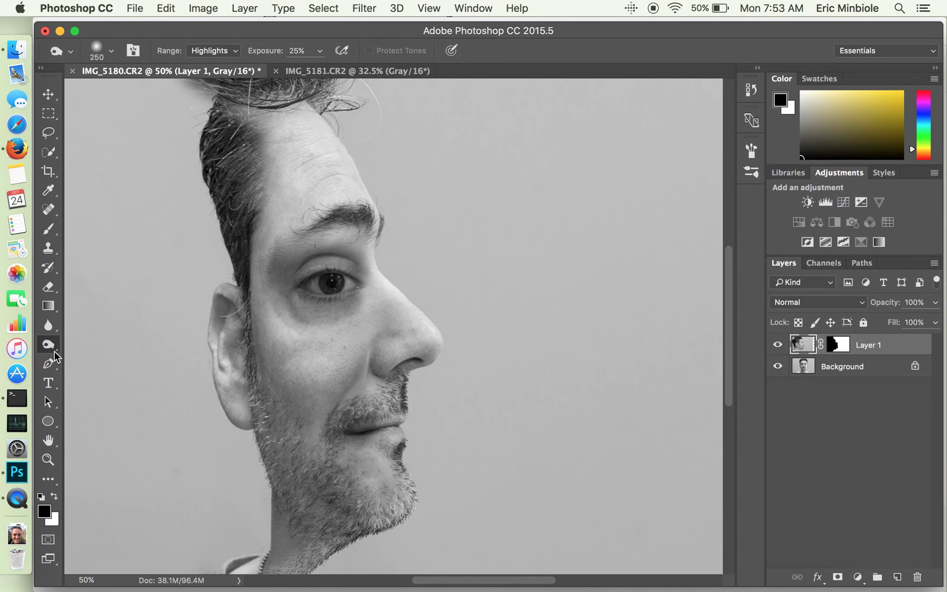
pyautogui.moveTo(55, 356); pyautogui.dragTo(82, 355)
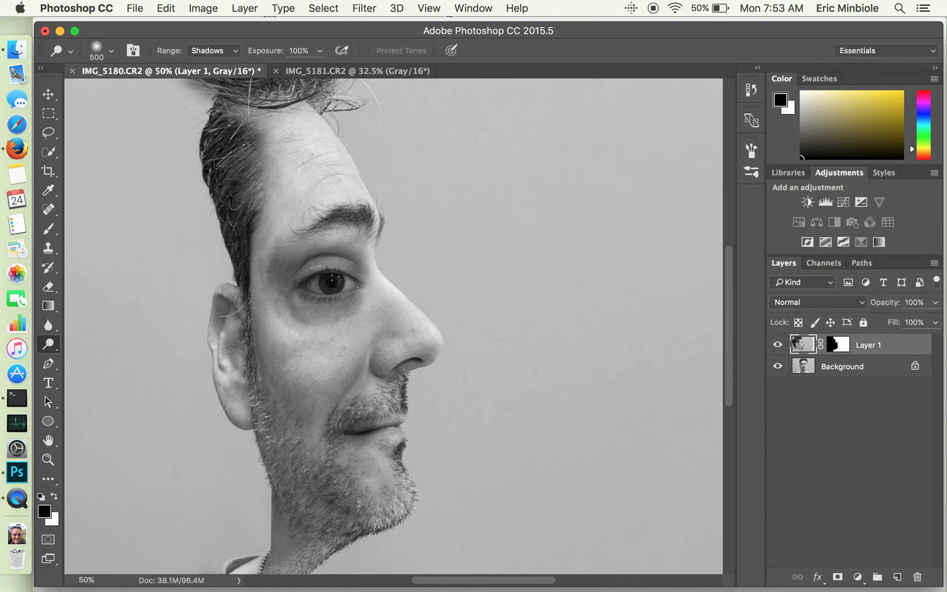
# Burn the frontal Background layer's cheek below the eye with a smaller brush, then fit the image.
pyautogui.click(816, 372)
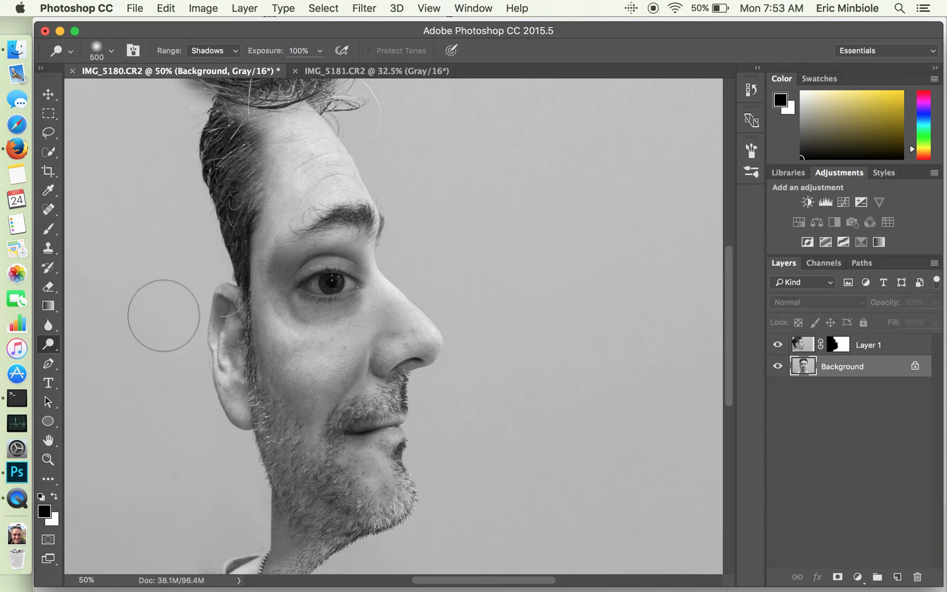
pyautogui.press('[')
pyautogui.press('[')
pyautogui.press('[')
pyautogui.press('[')
pyautogui.press('[')
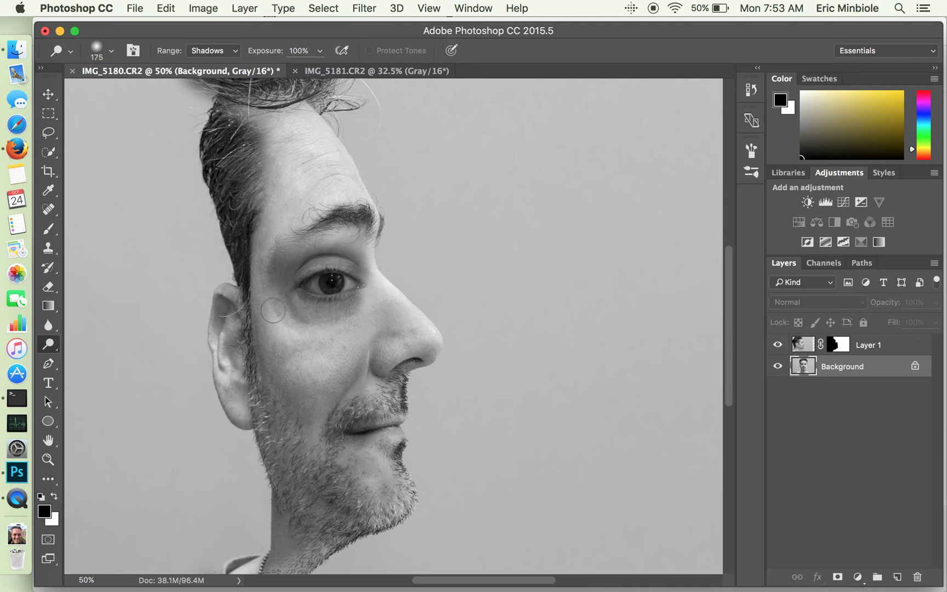
pyautogui.moveTo(286, 306)
pyautogui.mouseDown()
pyautogui.moveTo(338, 317)
pyautogui.moveTo(359, 304)
pyautogui.mouseUp()
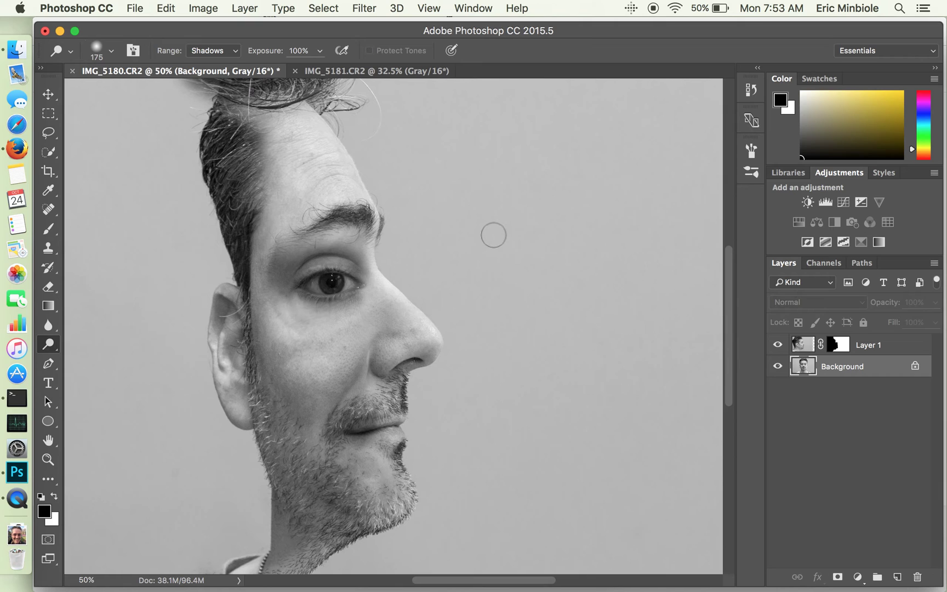
pyautogui.press('super+0')
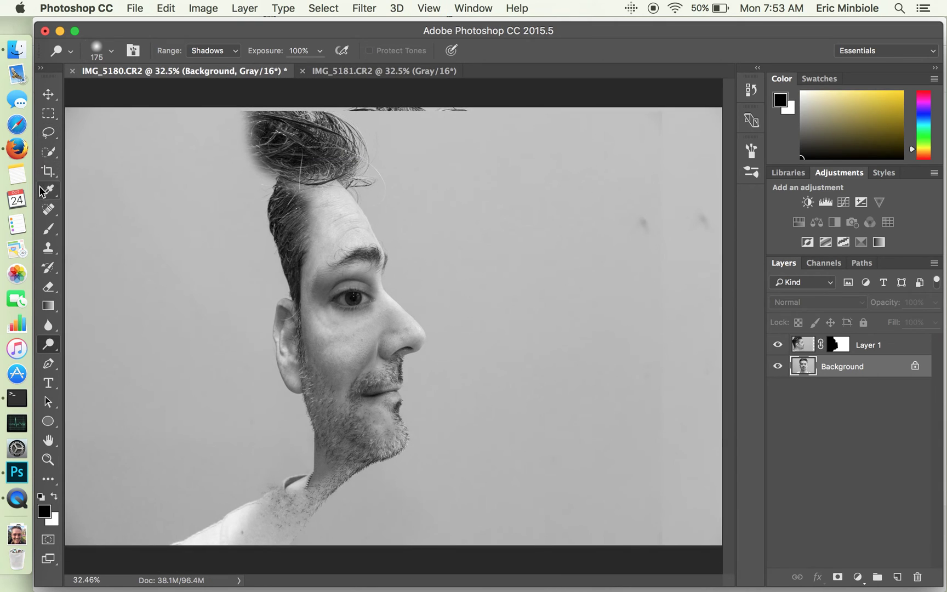
pyautogui.click(49, 172)
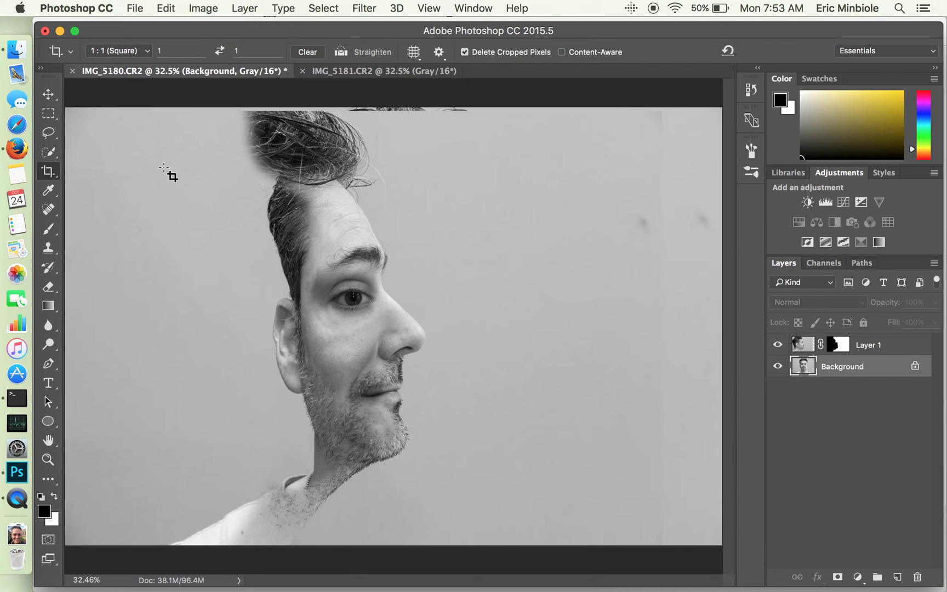
# Draw and adjust a 1:1 square crop box around the split face, apply it, and fit the view.
pyautogui.moveTo(162, 166); pyautogui.dragTo(576, 530)
pyautogui.moveTo(437, 374); pyautogui.dragTo(437, 378)
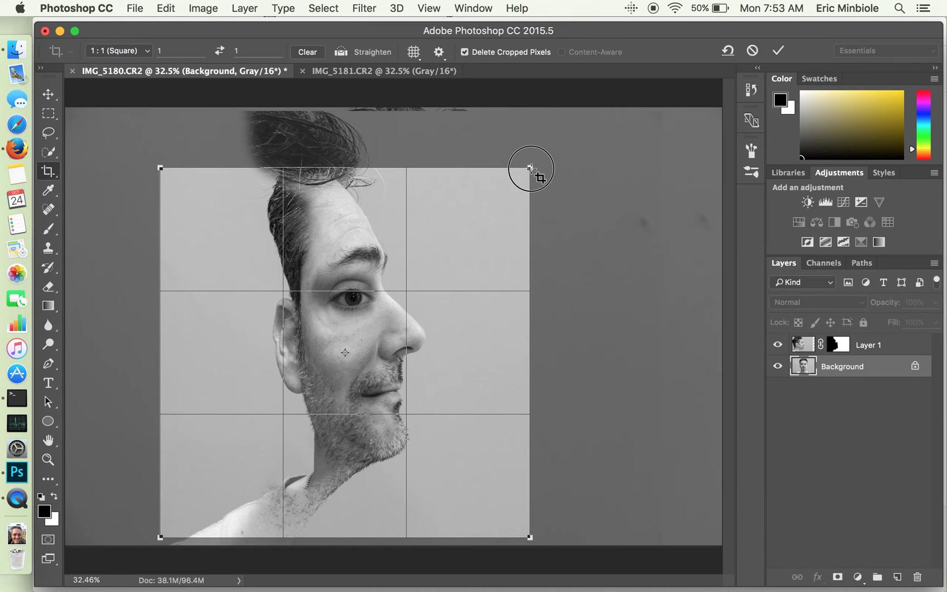
pyautogui.moveTo(536, 175); pyautogui.dragTo(529, 170)
pyautogui.moveTo(459, 274); pyautogui.dragTo(459, 274)
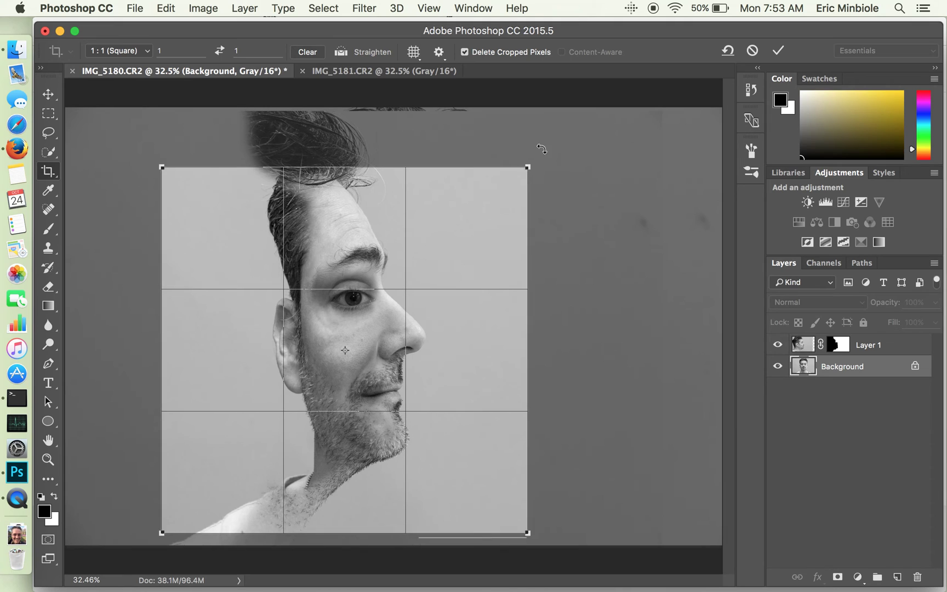
pyautogui.click(779, 51)
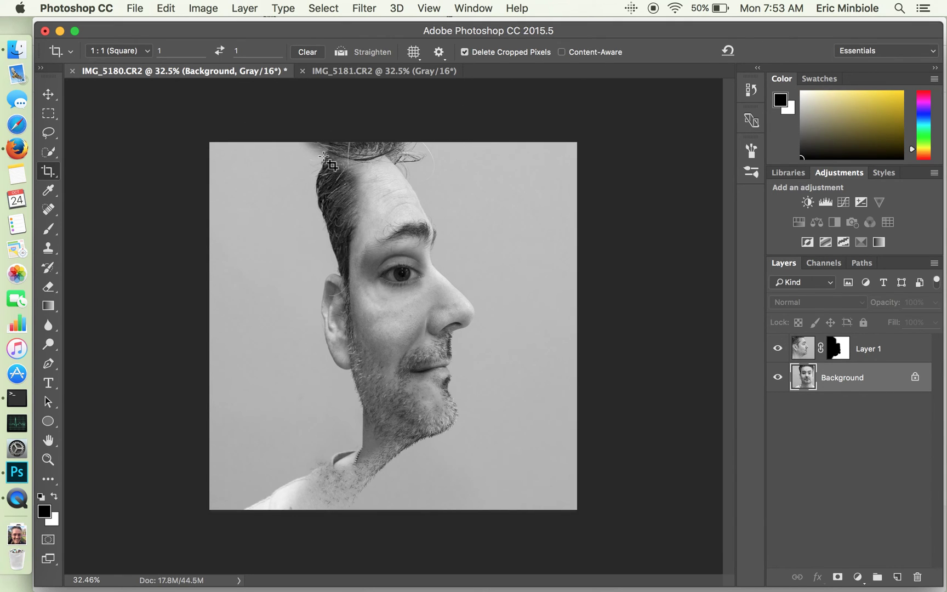
pyautogui.press('super+0')
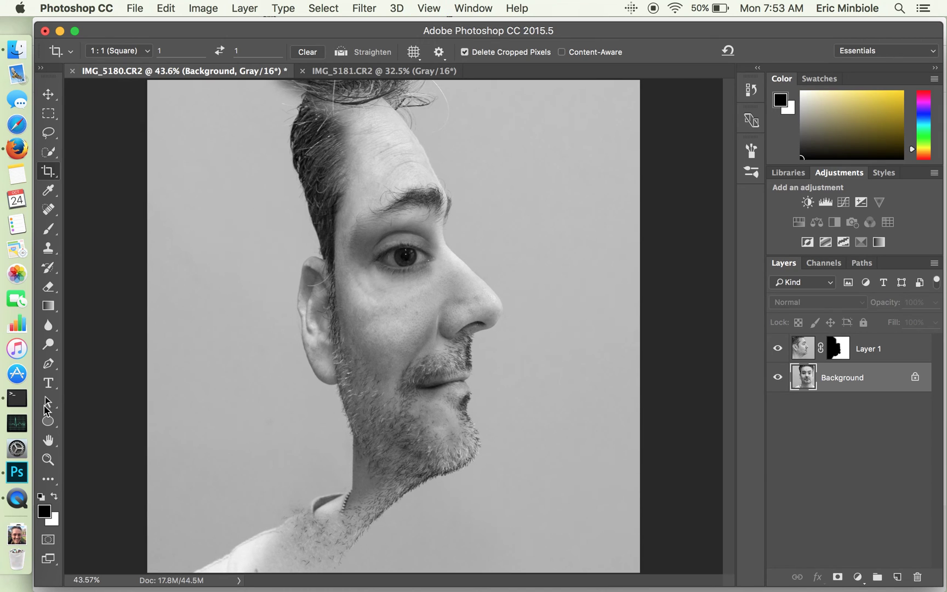
# Paint black on Layer 1's mask over the stray hair curl and the collar stubble.
pyautogui.click(49, 229)
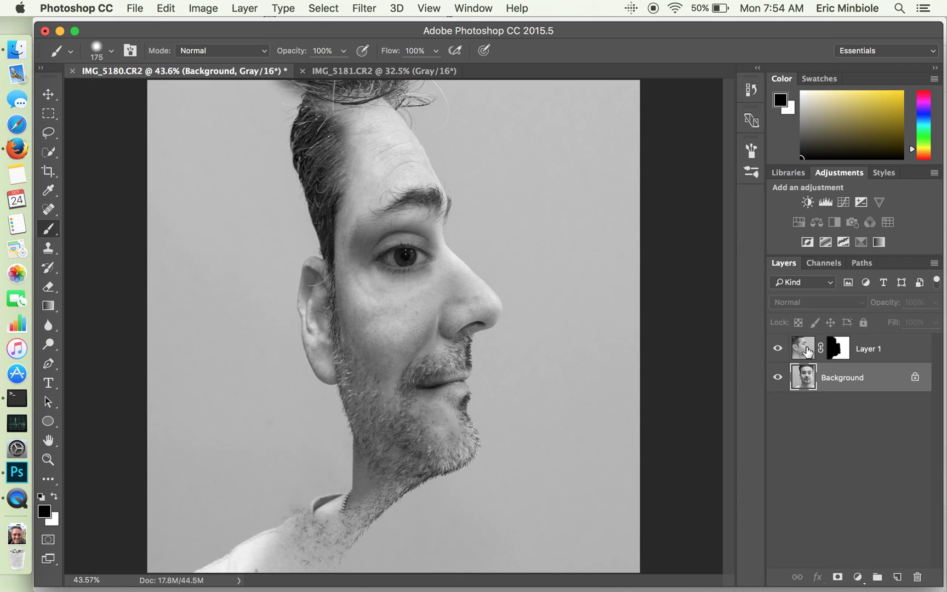
pyautogui.click(808, 350)
pyautogui.click(837, 349)
pyautogui.moveTo(288, 89)
pyautogui.mouseDown()
pyautogui.moveTo(349, 82)
pyautogui.moveTo(259, 86)
pyautogui.moveTo(284, 106)
pyautogui.moveTo(353, 79)
pyautogui.moveTo(311, 113)
pyautogui.moveTo(361, 91)
pyautogui.mouseUp()
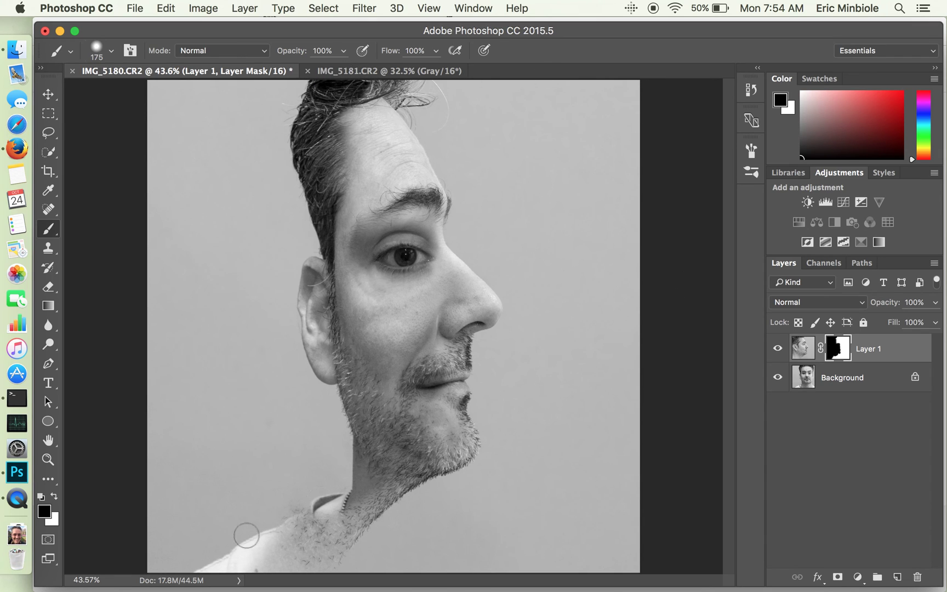
pyautogui.moveTo(268, 515)
pyautogui.mouseDown()
pyautogui.moveTo(312, 535)
pyautogui.moveTo(249, 550)
pyautogui.moveTo(289, 552)
pyautogui.moveTo(324, 530)
pyautogui.moveTo(313, 561)
pyautogui.moveTo(290, 562)
pyautogui.moveTo(317, 562)
pyautogui.moveTo(327, 547)
pyautogui.moveTo(337, 570)
pyautogui.moveTo(328, 560)
pyautogui.moveTo(353, 581)
pyautogui.moveTo(349, 535)
pyautogui.moveTo(360, 511)
pyautogui.mouseUp()
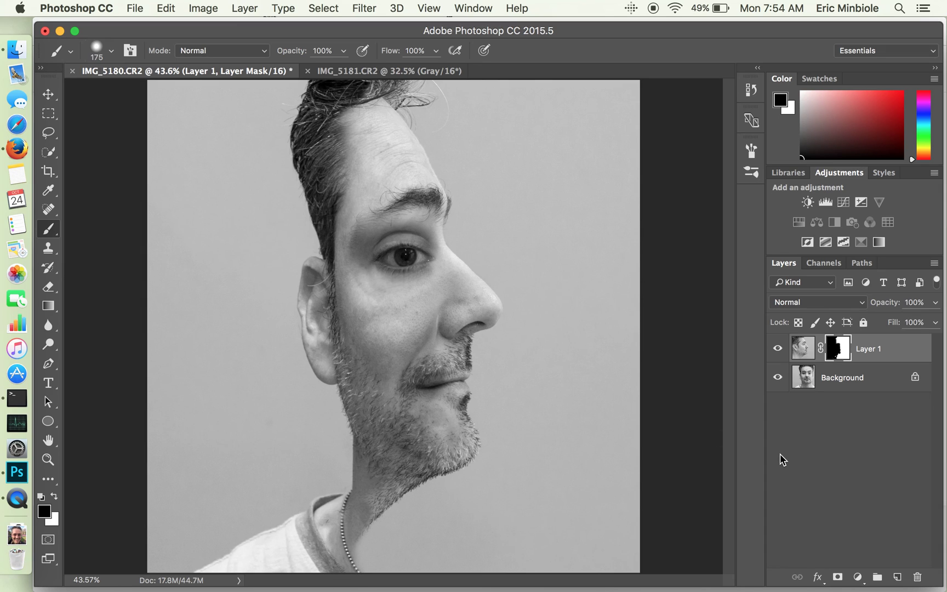